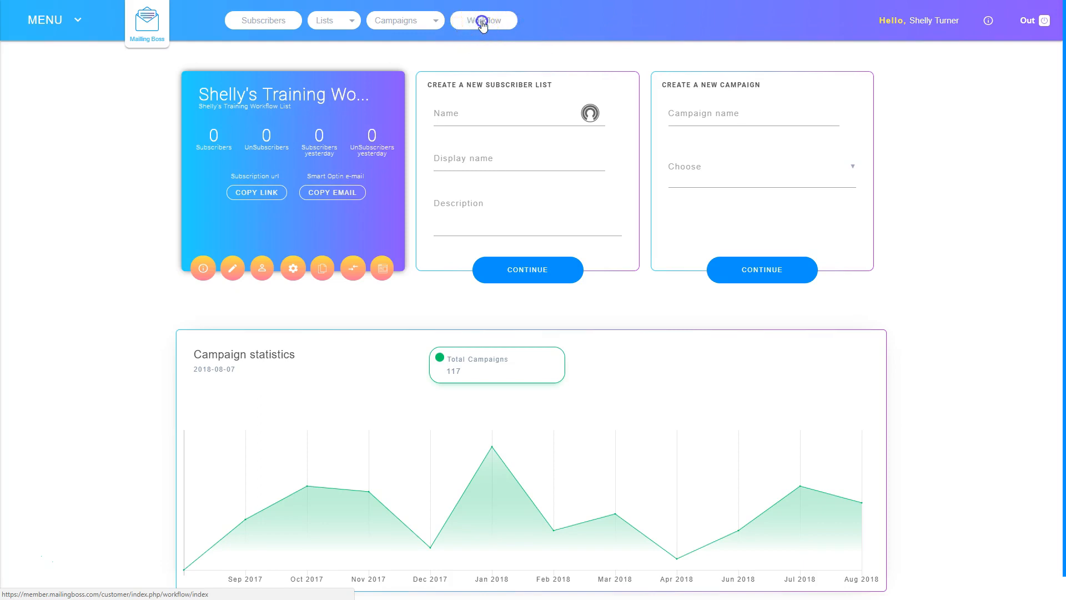
Step: Open the Workflow (Beta) editor from the top navigation bar
left_click(482, 22)
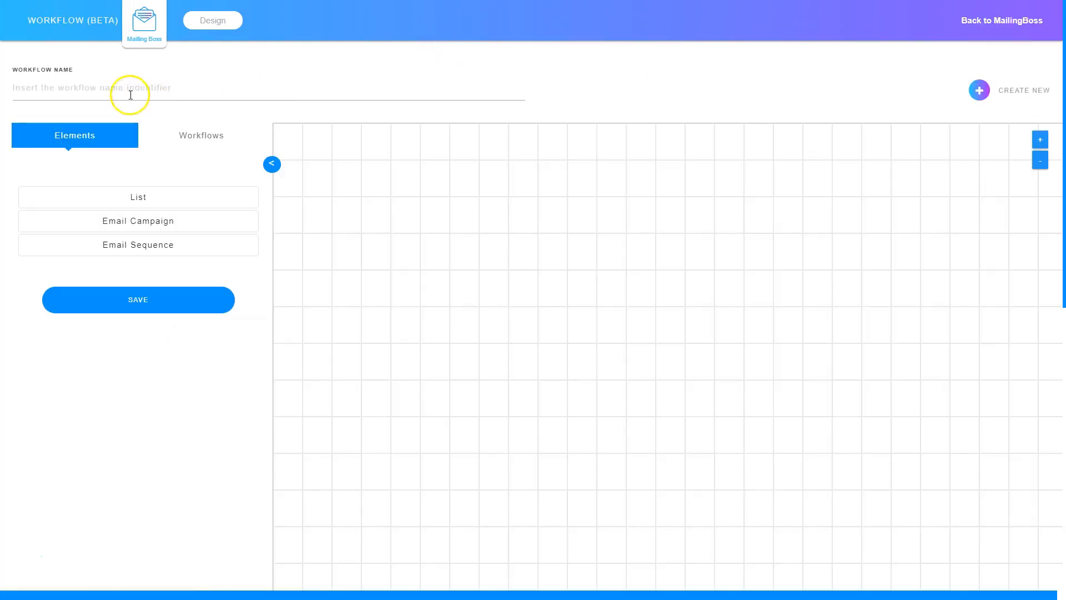
Step: Name the workflow 'Unsubscribe Test Workflow', place two List nodes on the canvas, and save
left_click(110, 89)
type("Unsubscribe Test Workflow")
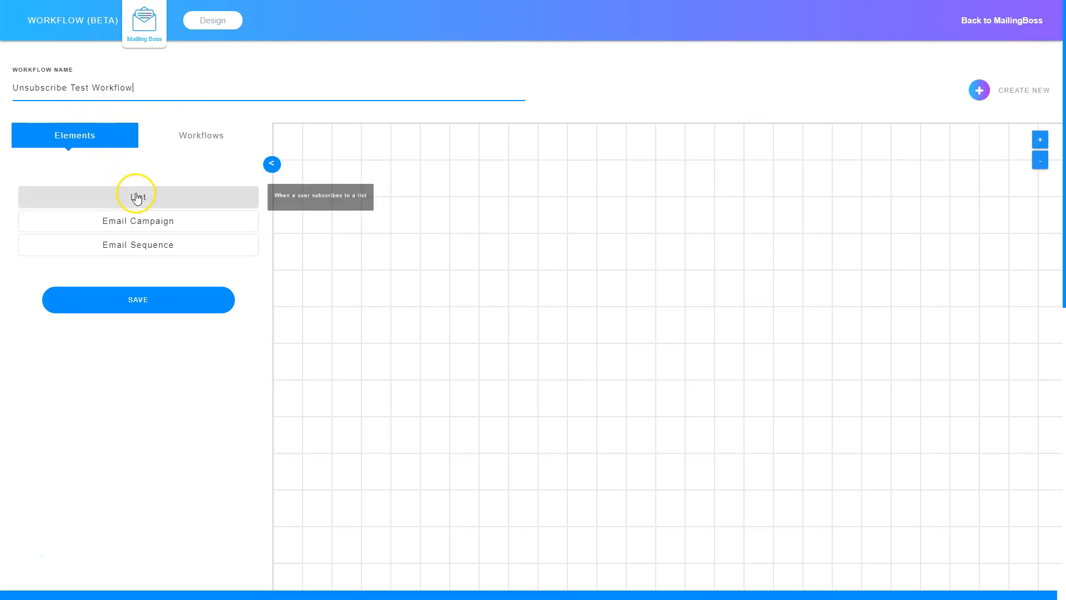
left_click_drag(131, 195, 490, 172)
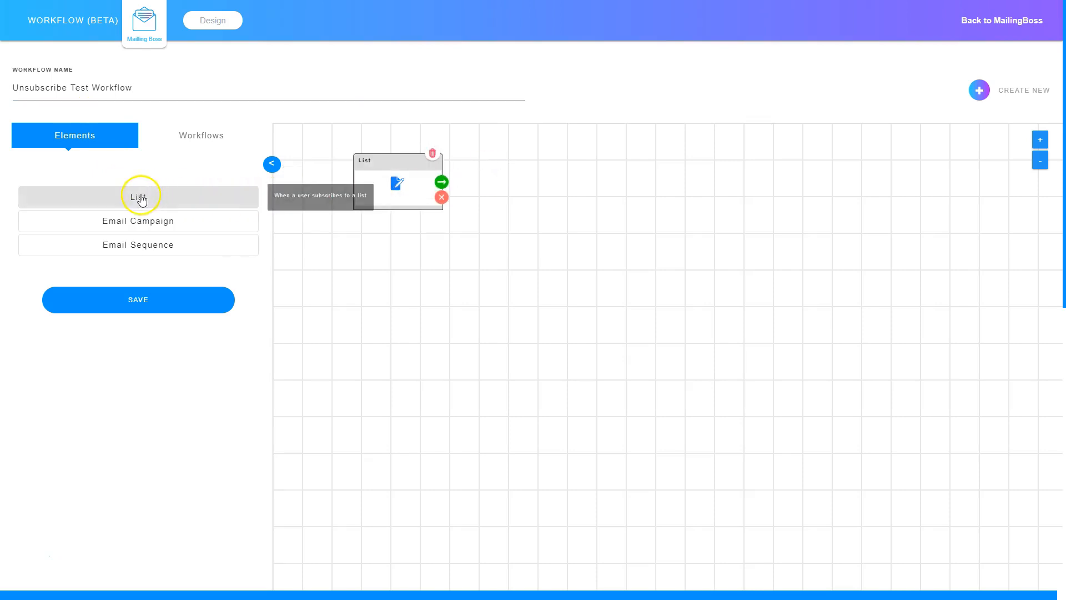
left_click_drag(163, 201, 507, 297)
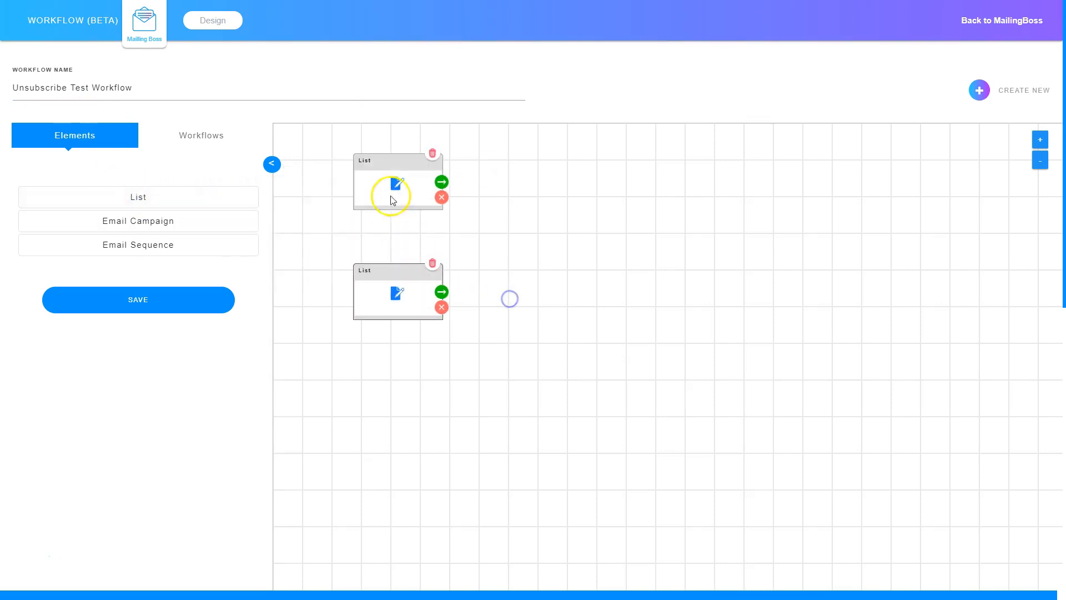
left_click(131, 295)
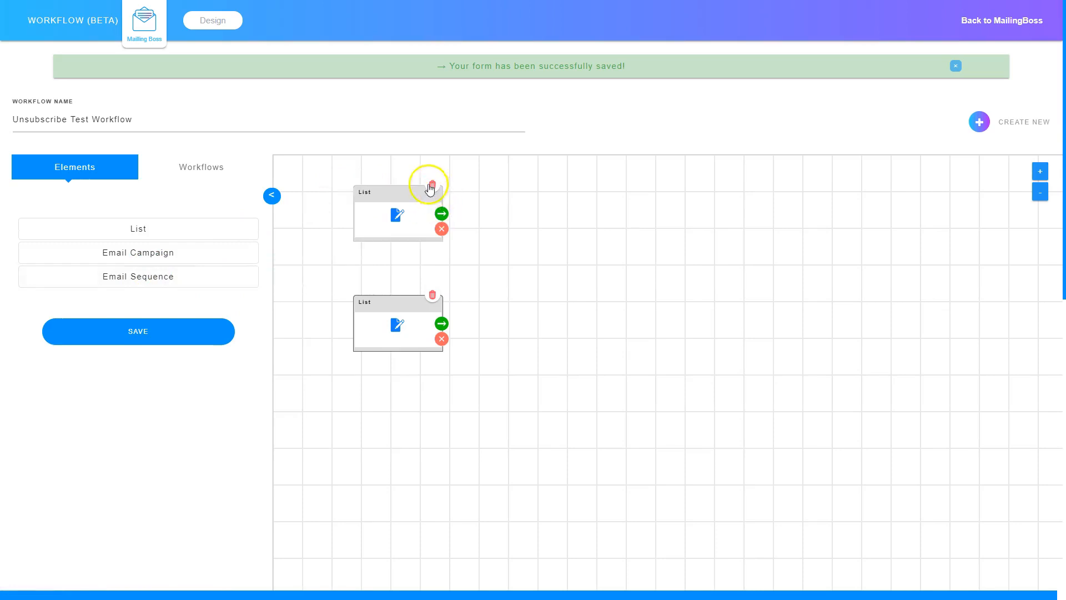
Step: For the top List node, start a new list named 'Test List 1' with matching display name and description
left_click(395, 216)
left_click(487, 138)
left_click(379, 100)
type("Test LIst 1")
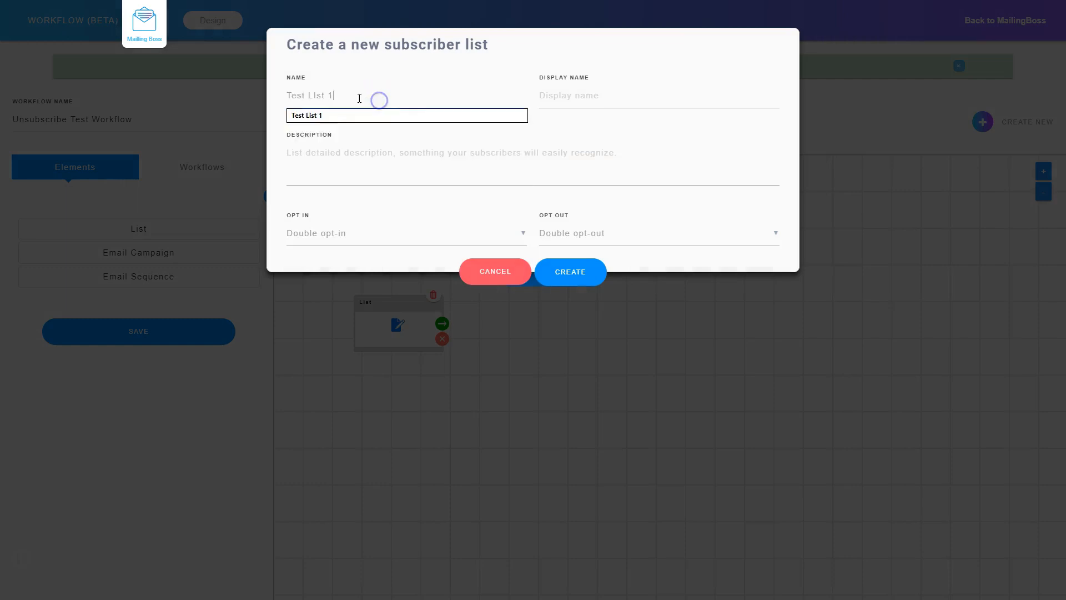
left_click_drag(345, 93, 285, 91)
key("ctrl+c")
left_click(594, 93)
key("ctrl+v")
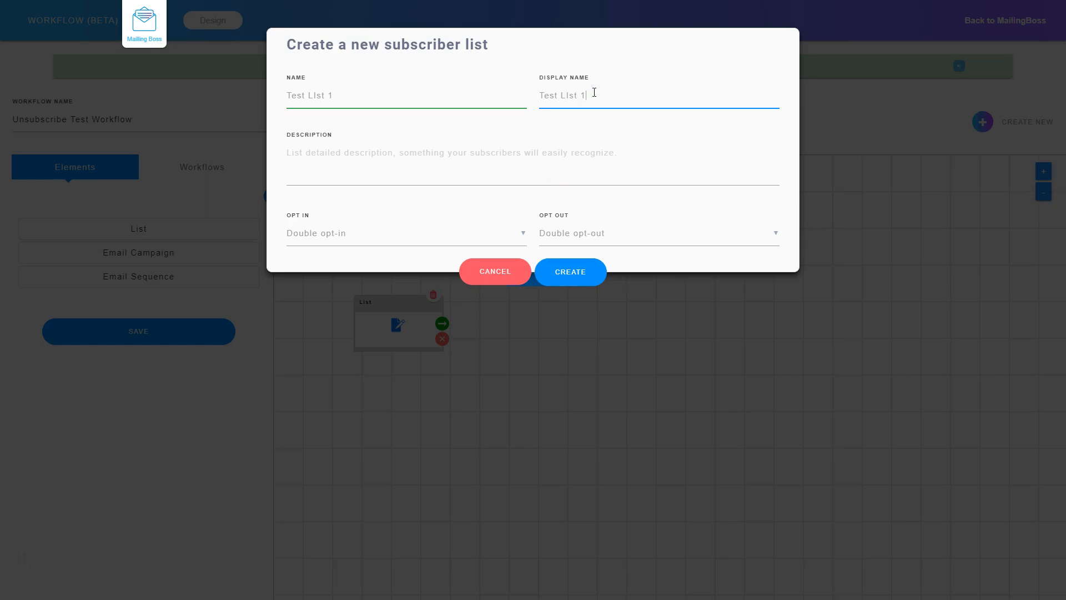
left_click(333, 167)
key("ctrl+v")
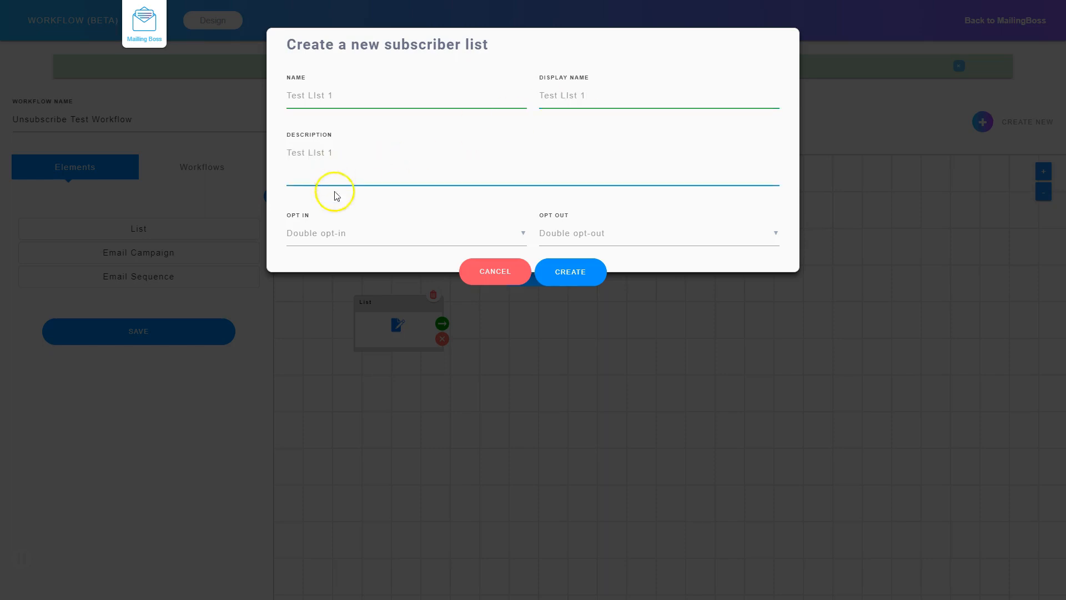
Step: Set Test List 1 to single opt-in and single opt-out, create it, and confirm it for the node
left_click(317, 240)
left_click(328, 261)
left_click(614, 243)
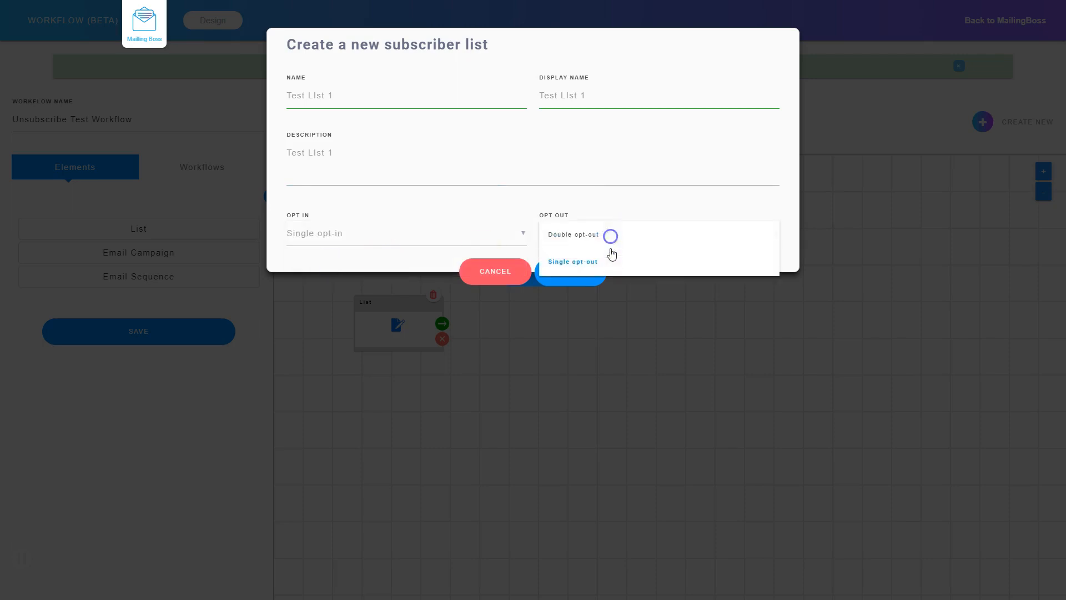
left_click(609, 261)
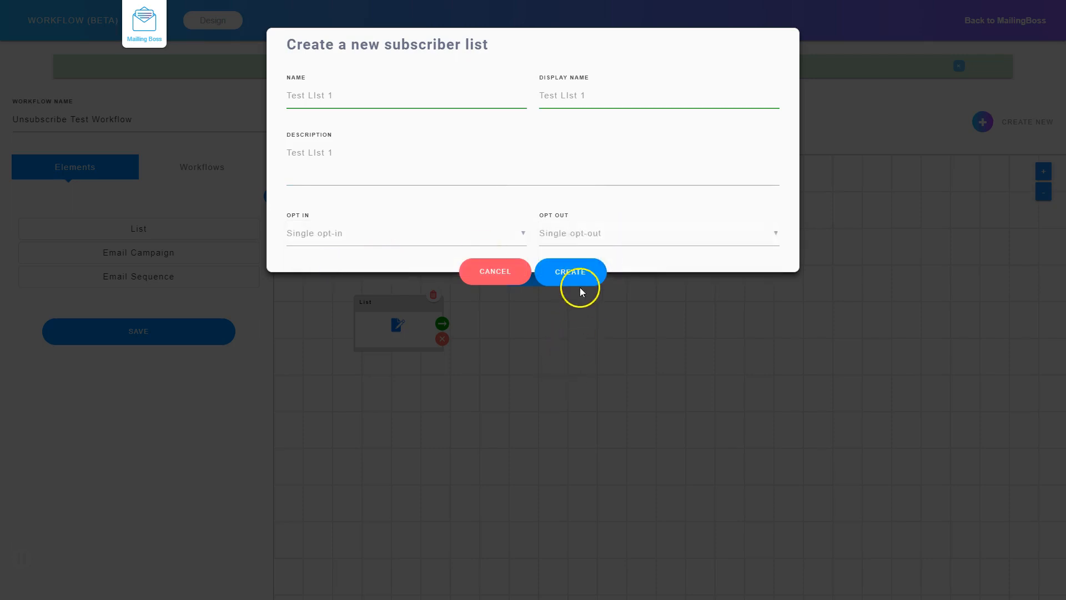
left_click(578, 273)
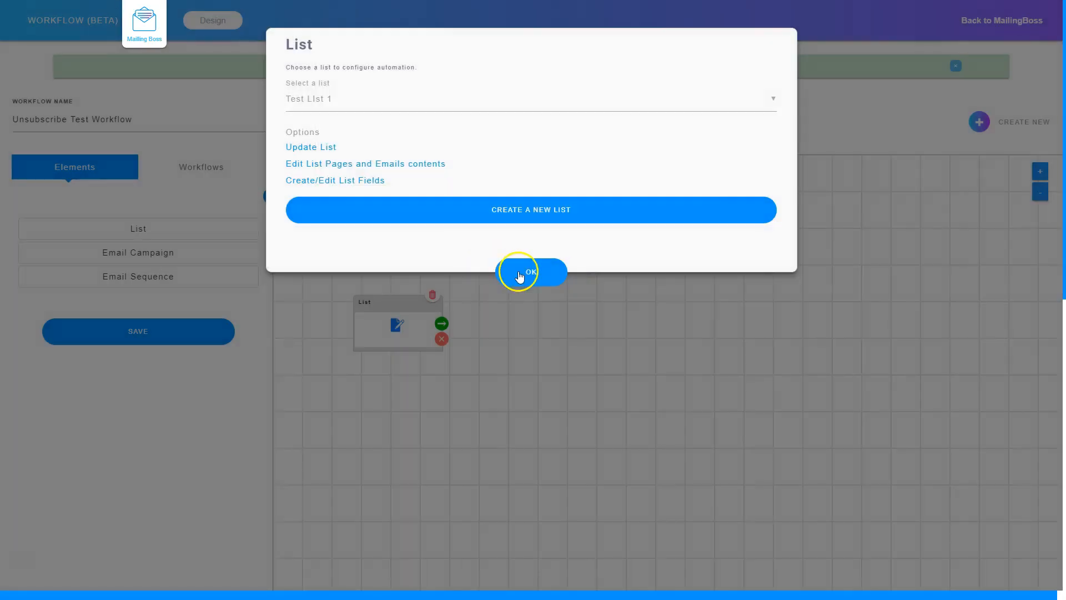
left_click(533, 272)
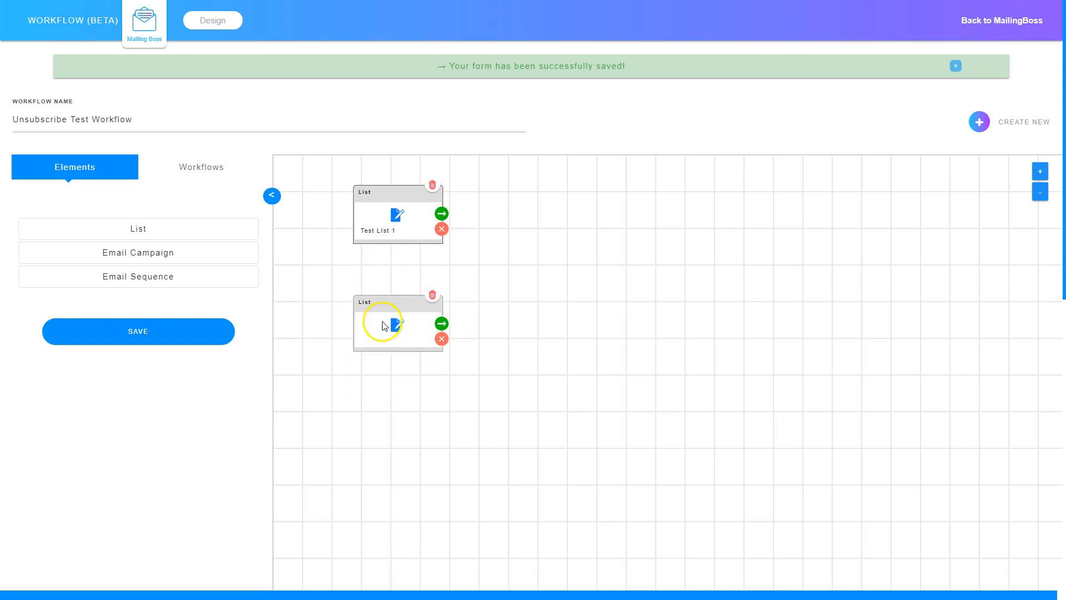
Step: Create 'Test List 2' for the lower List node, with the same name as display name and description
left_click(398, 327)
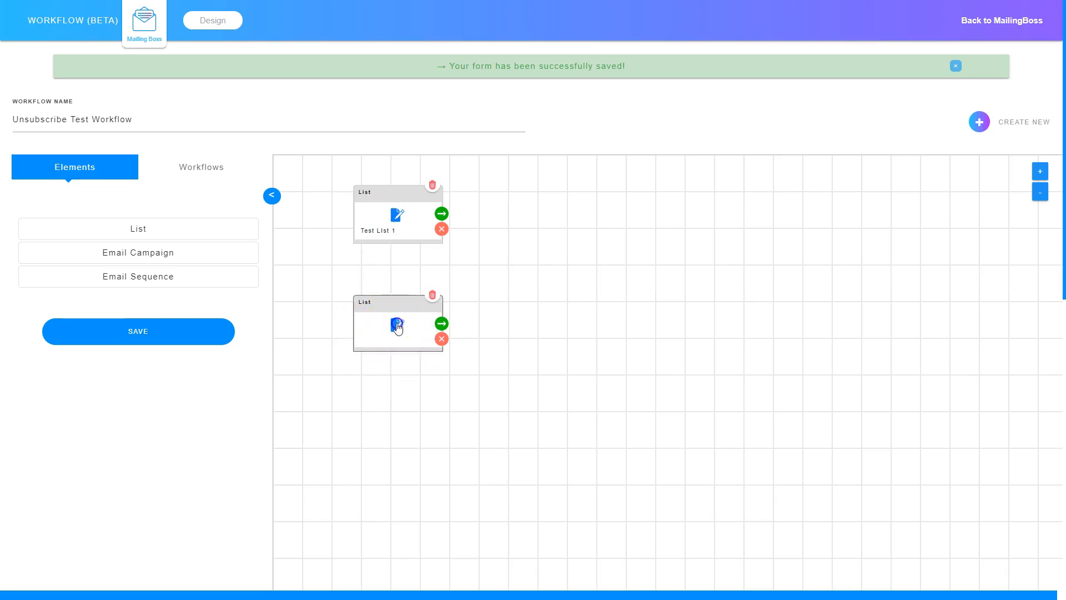
left_click(541, 138)
left_click(383, 96)
triple_click(383, 96)
key("ctrl+c")
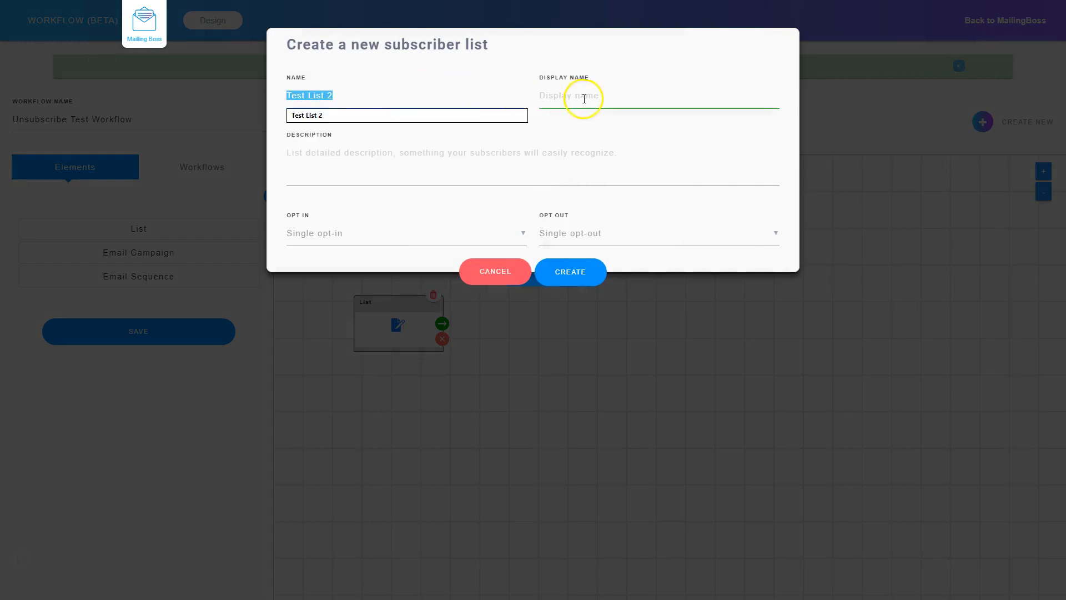
left_click(583, 99)
key("ctrl+v")
left_click(362, 163)
key("ctrl+v")
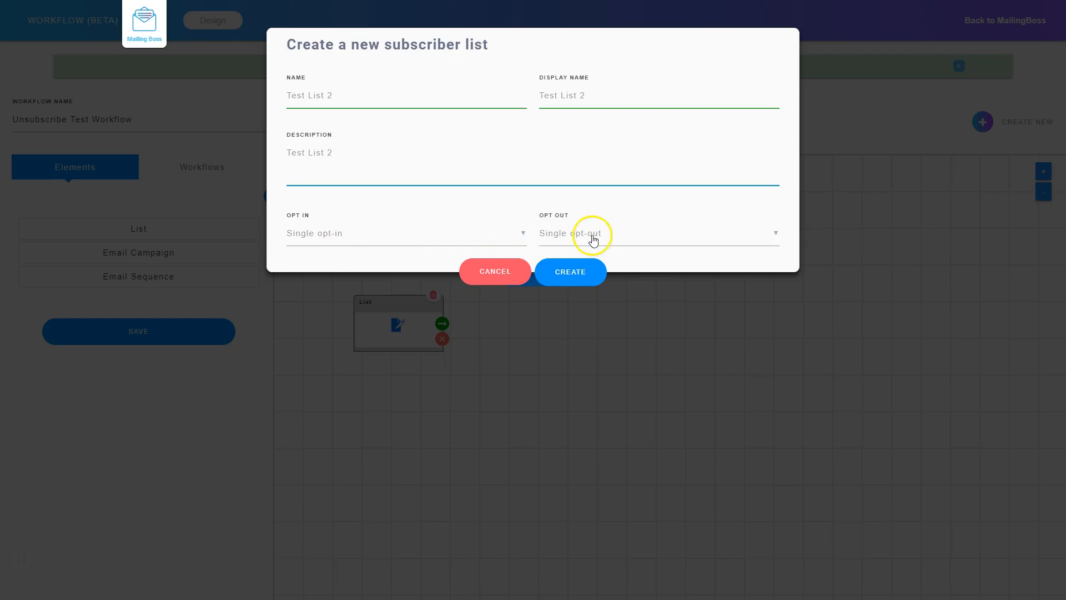
left_click(569, 275)
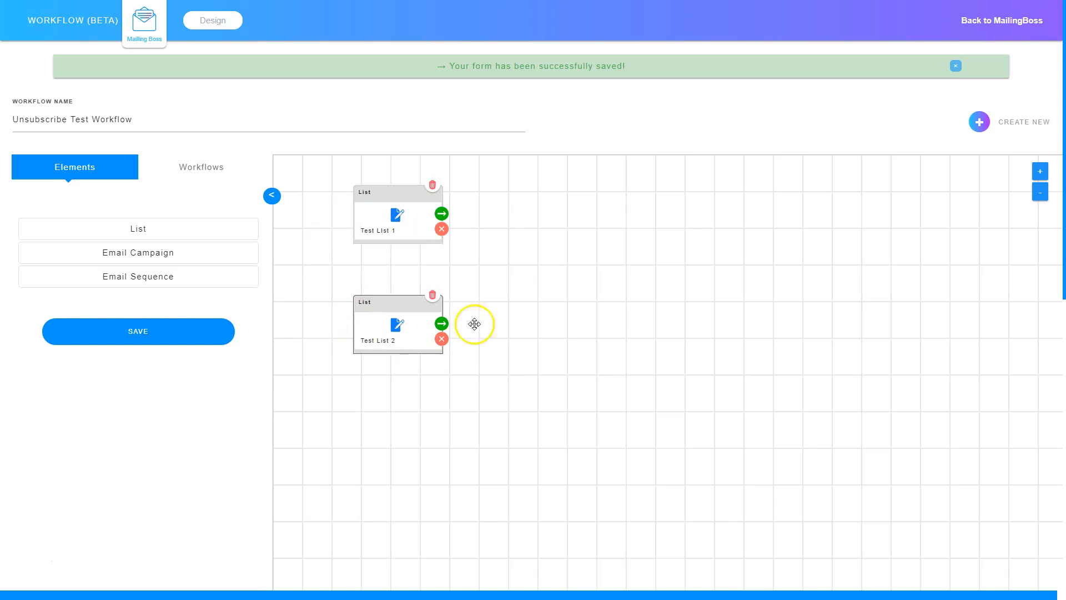
Step: Add an Unsubscribe user step after Test List 2 that unsubscribes from Test List 1
left_click(442, 326)
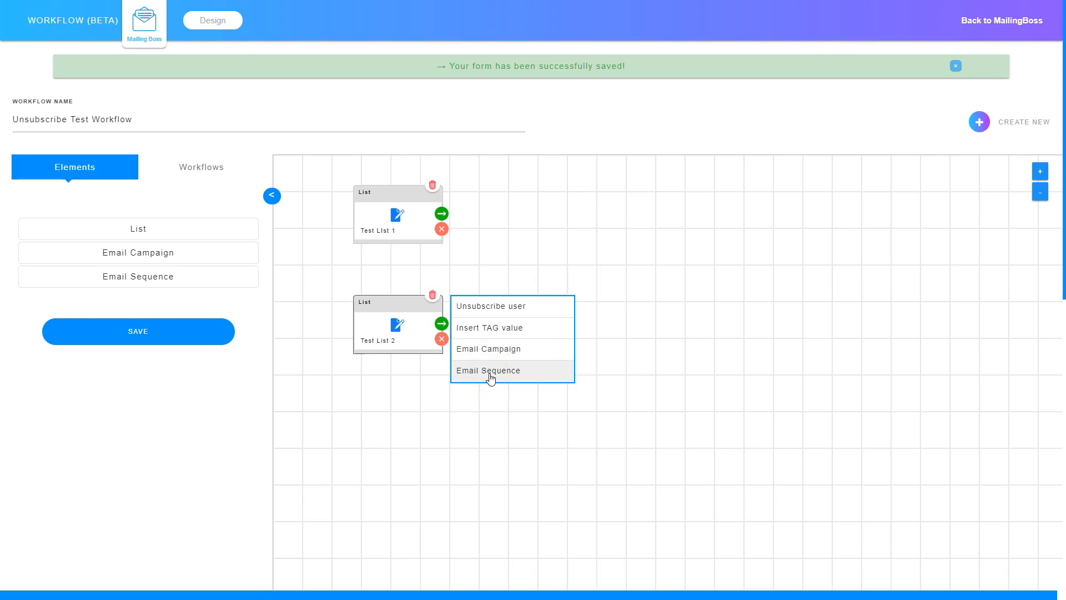
left_click(491, 308)
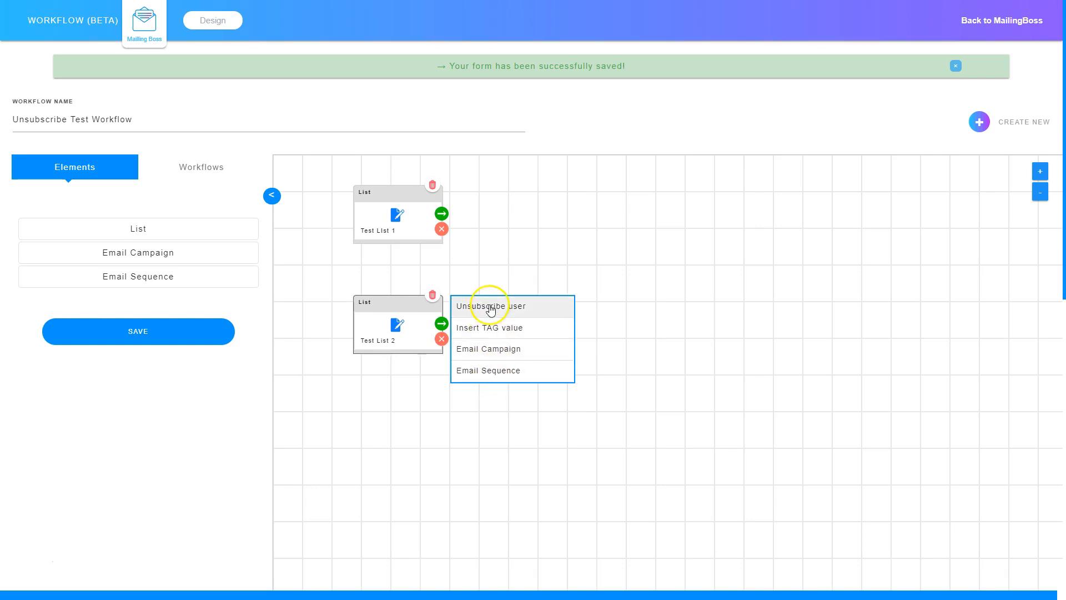
left_click(490, 303)
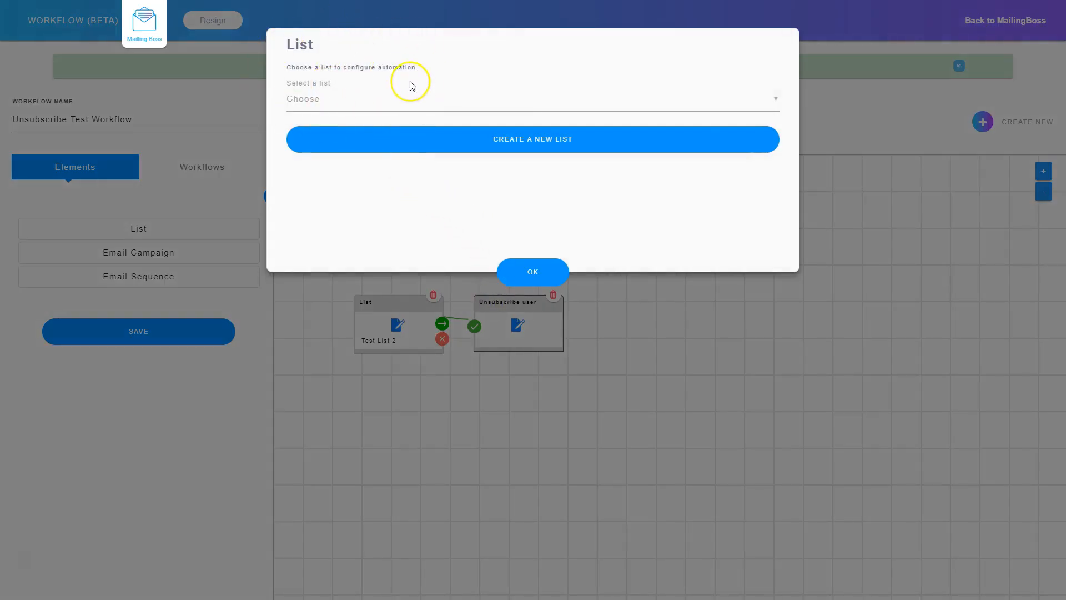
left_click(348, 105)
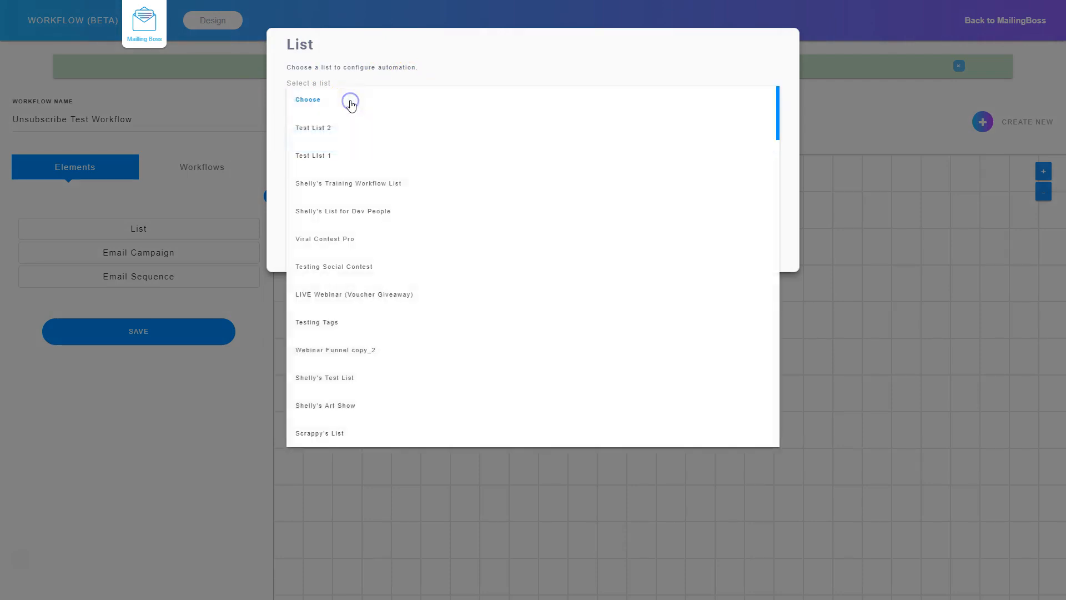
left_click(318, 156)
left_click(541, 270)
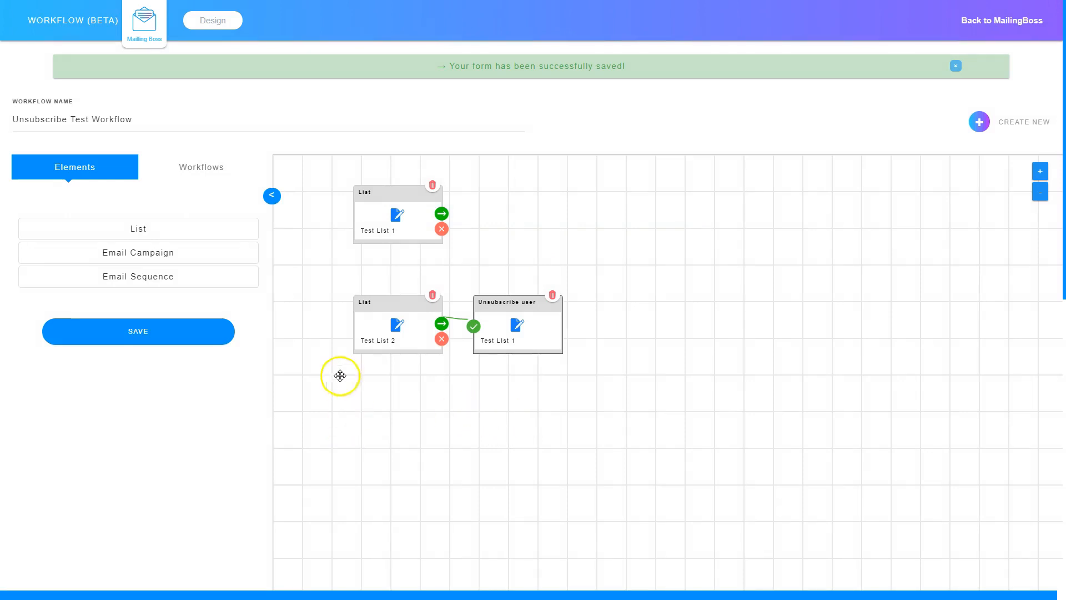
Step: Save the completed Unsubscribe Test Workflow
left_click(132, 331)
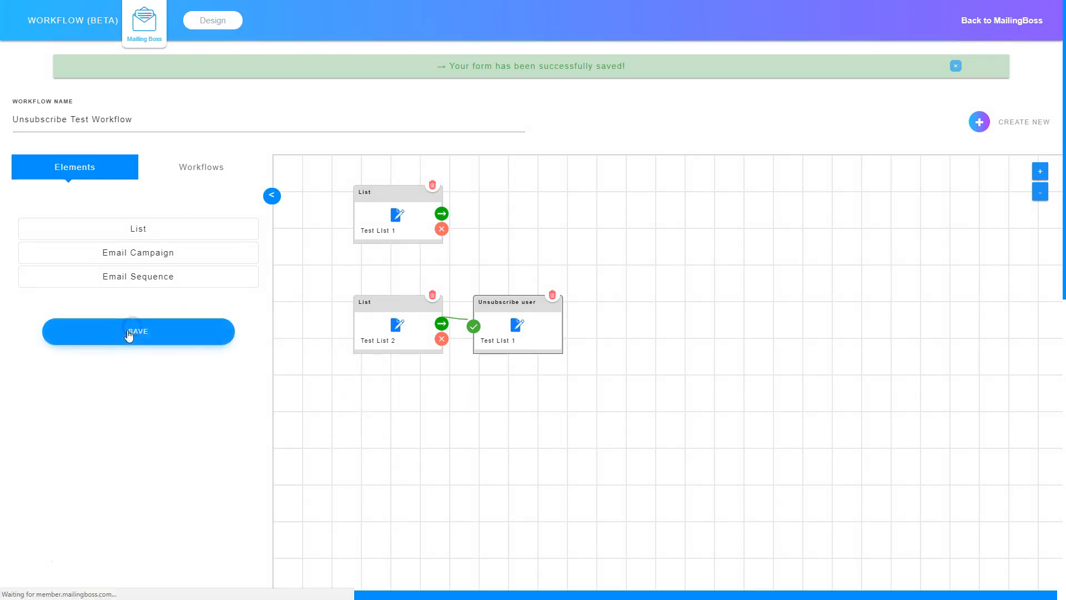